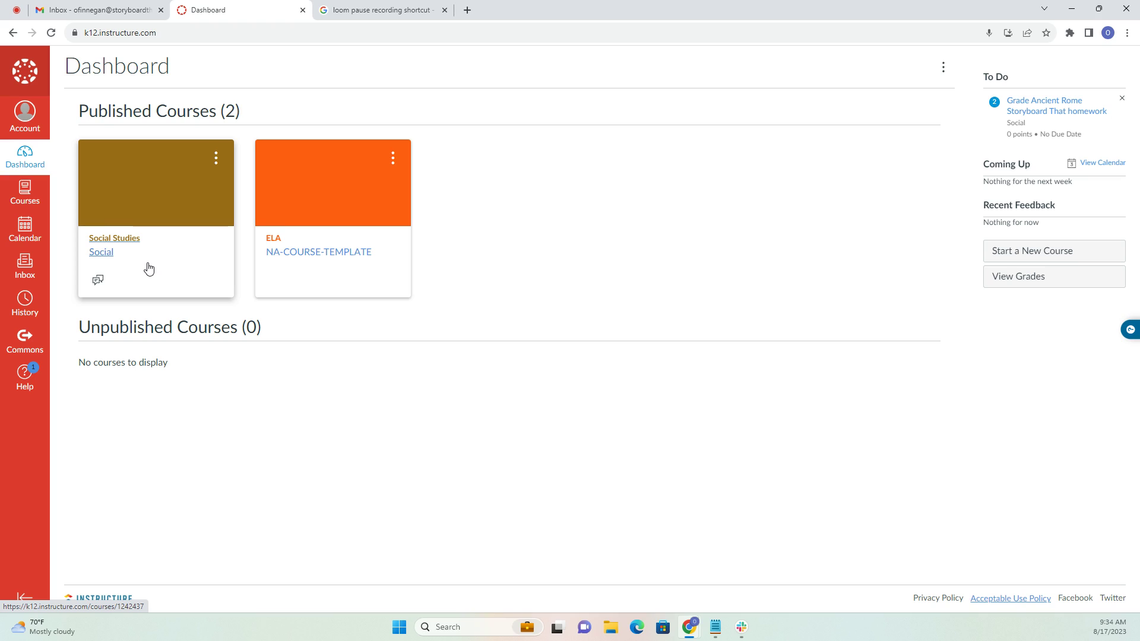
Create a new Social course assignment named 'Ancient Rome Storyboard That homework' with spider-map instructions and 100 points.
click(116, 241)
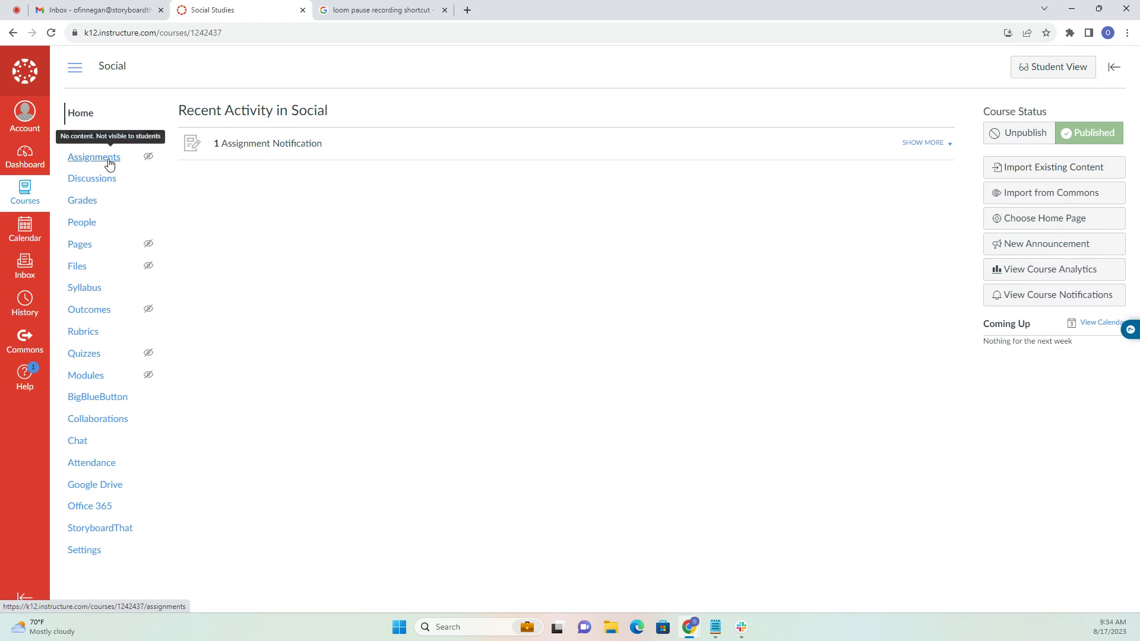
click(108, 160)
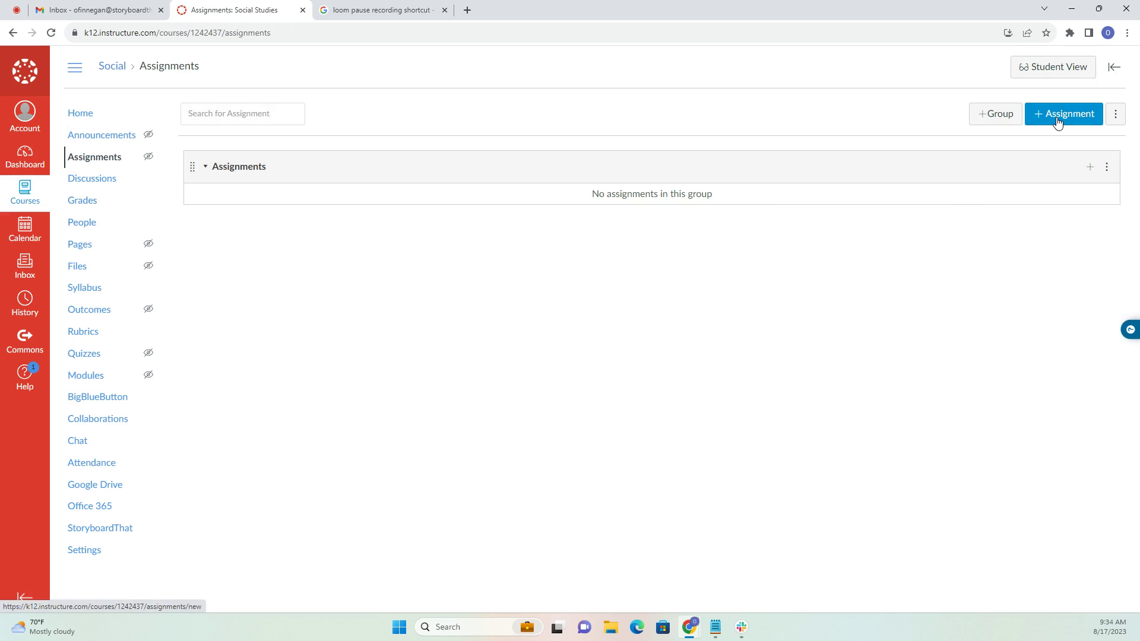
click(1057, 120)
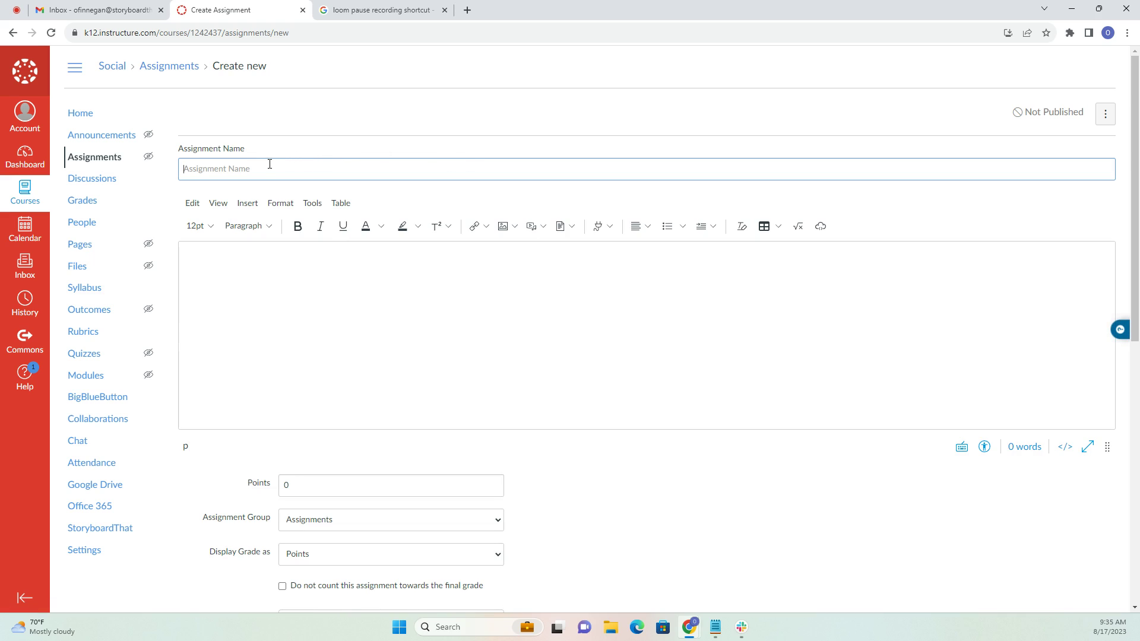
text(Ancient Rome Storyboard That homework)
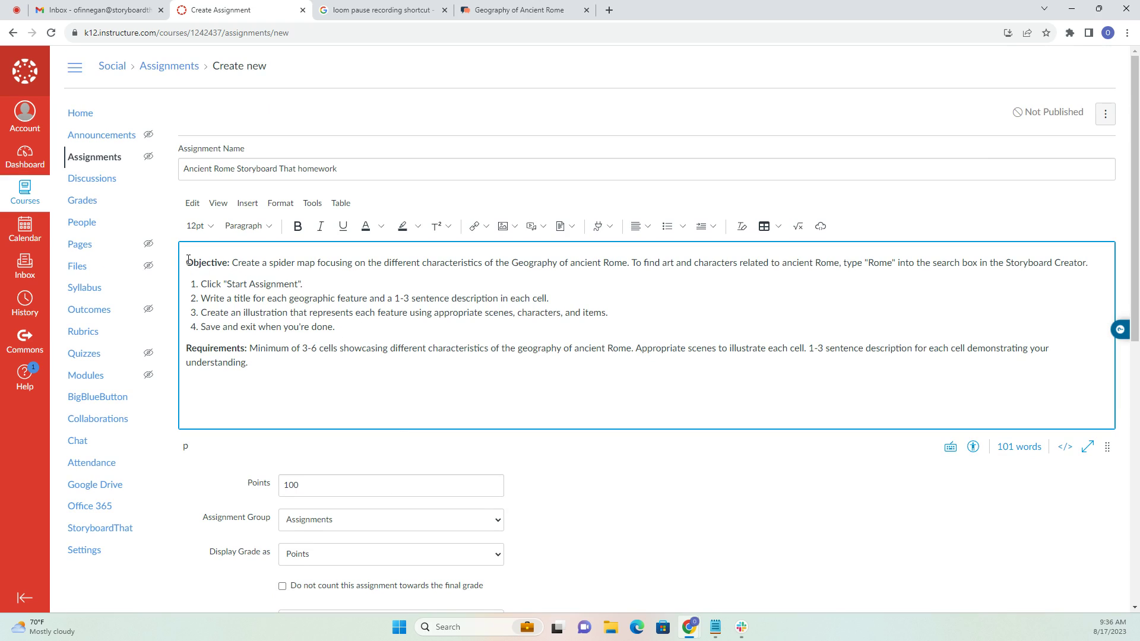
scroll(241, 367, down, 2)
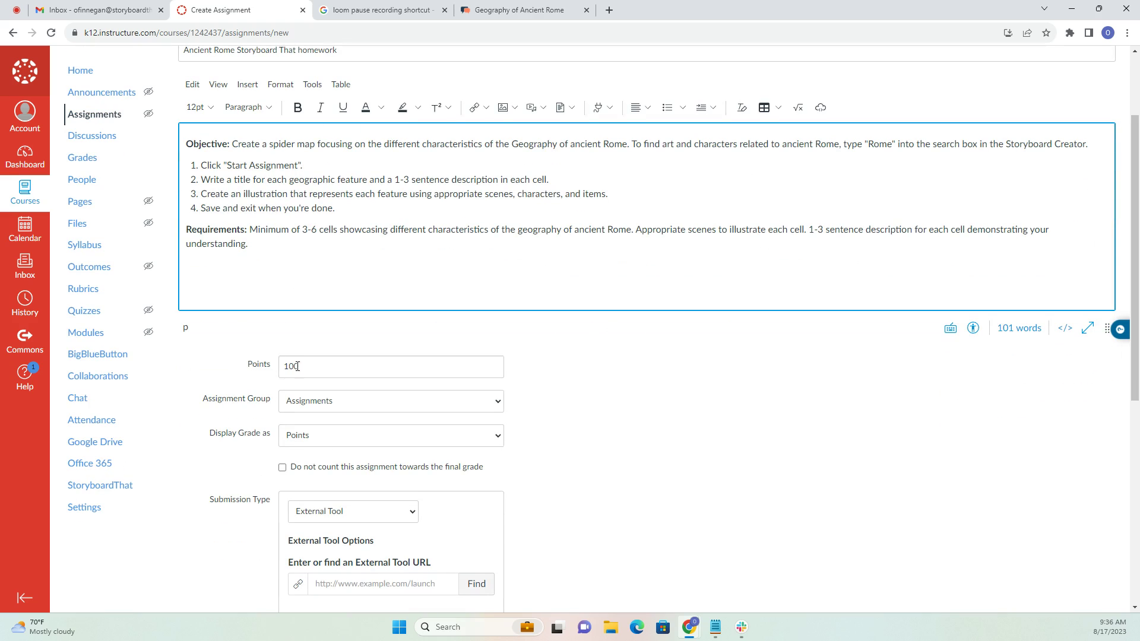
scroll(480, 397, down, 3)
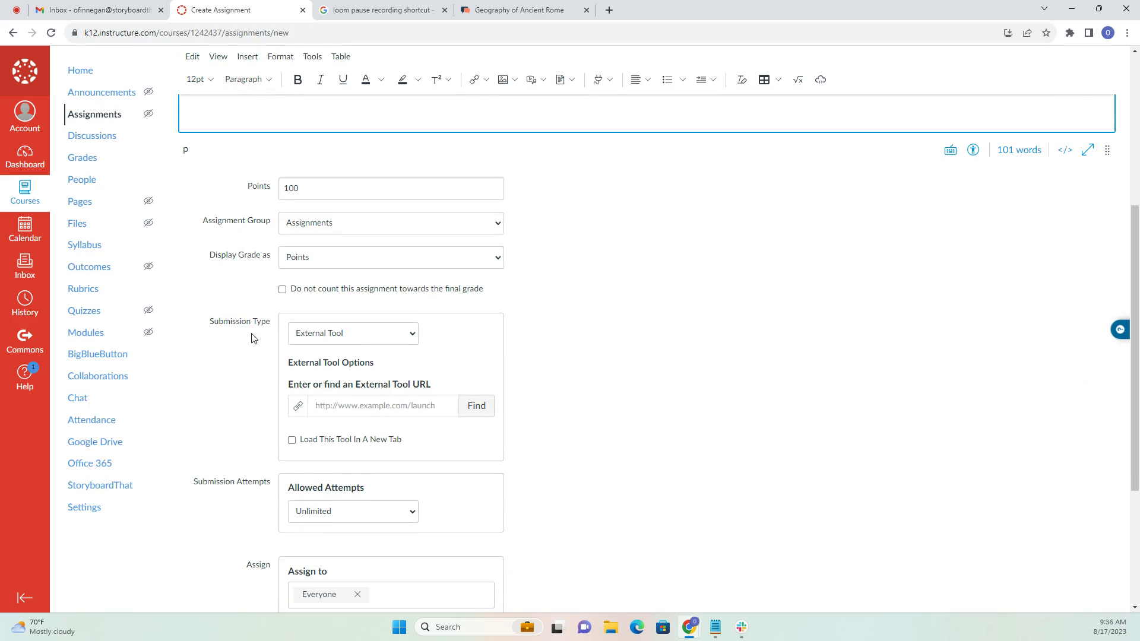
Set the assignment's submission type to External Tool.
click(382, 336)
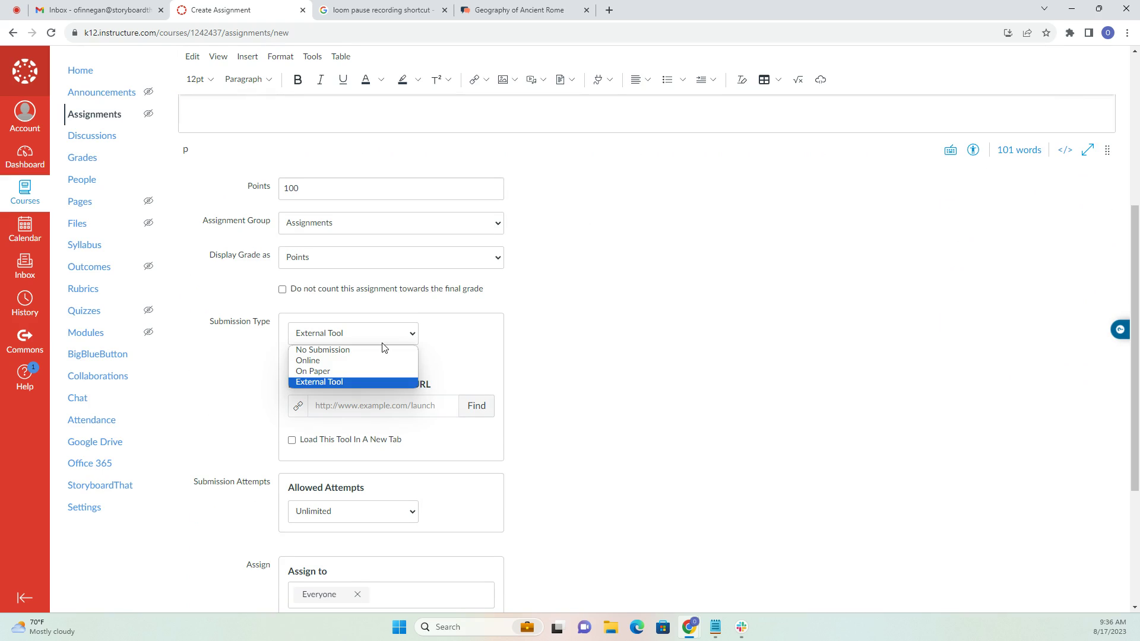
click(336, 383)
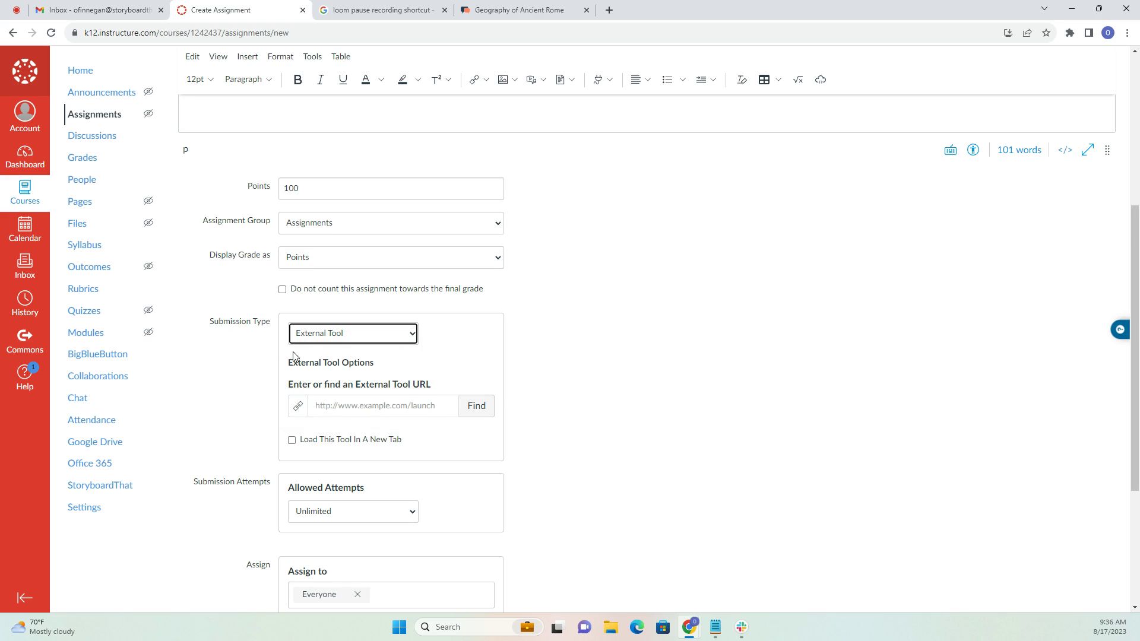
scroll(285, 356, down, 1)
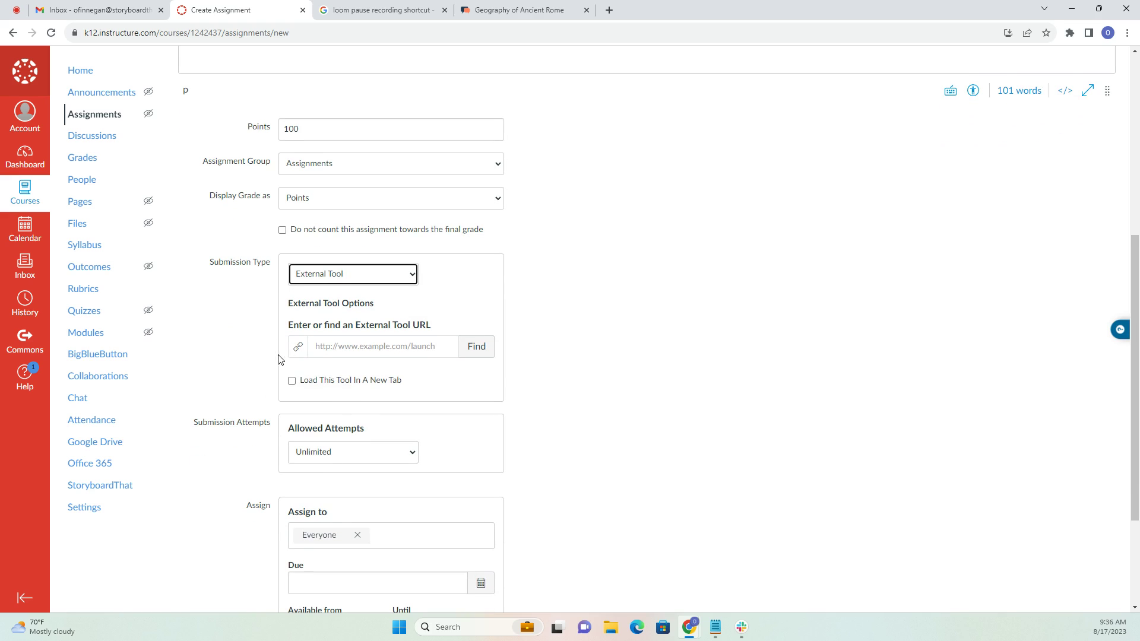
Link the StoryboardThat Geography of Ancient Rome activity from Social Studies, then save and publish.
click(479, 350)
scroll(596, 334, down, 6)
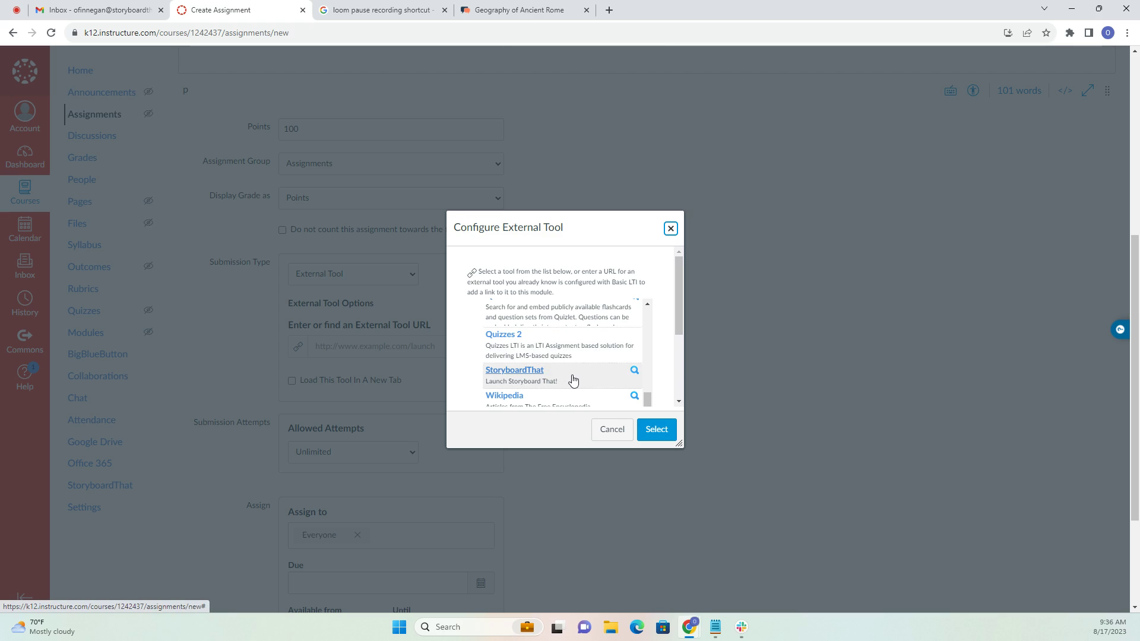
click(573, 380)
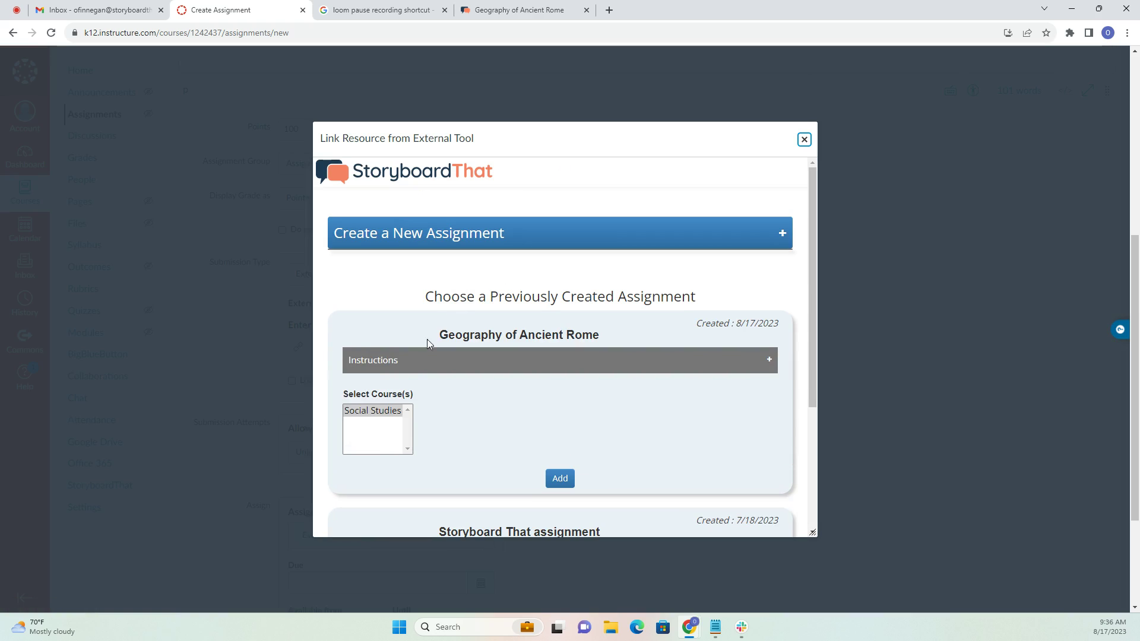
click(383, 411)
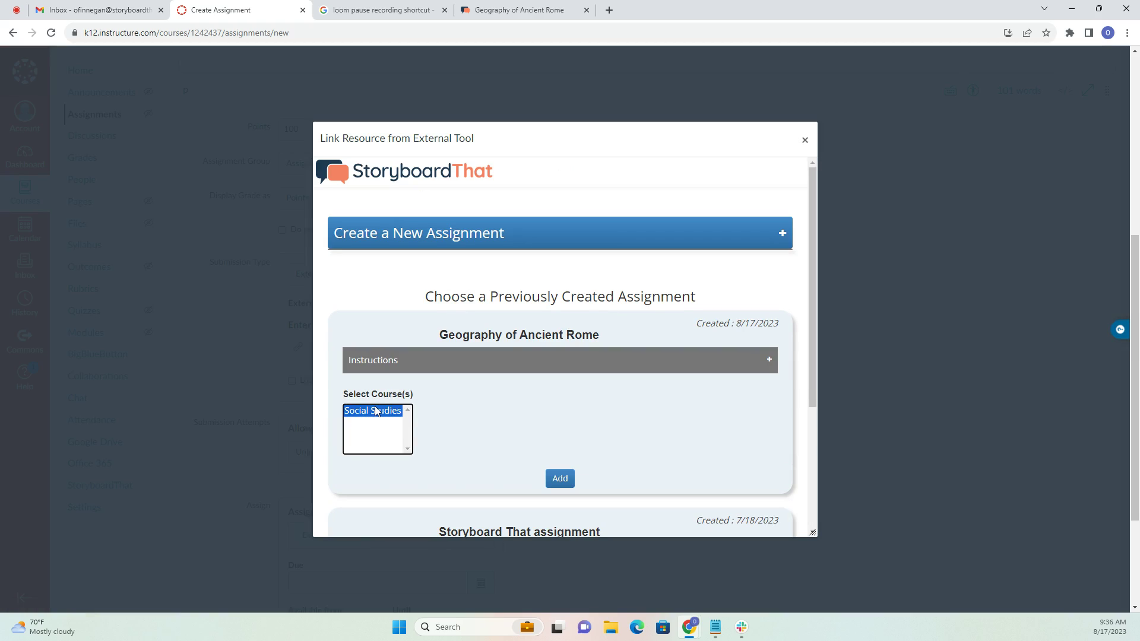
click(558, 478)
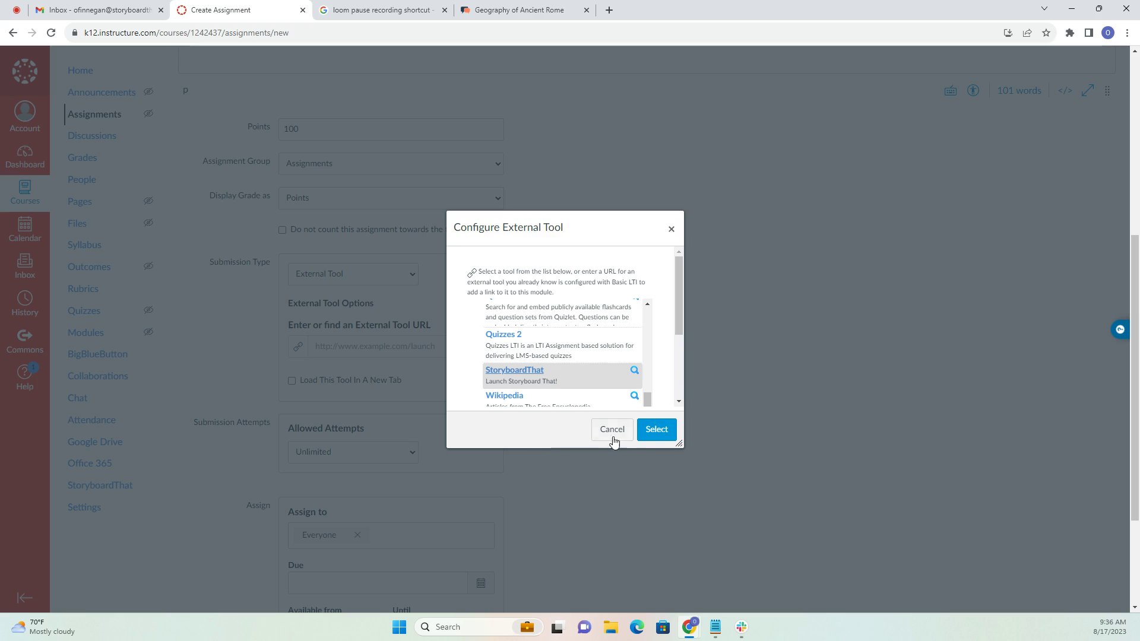
click(657, 430)
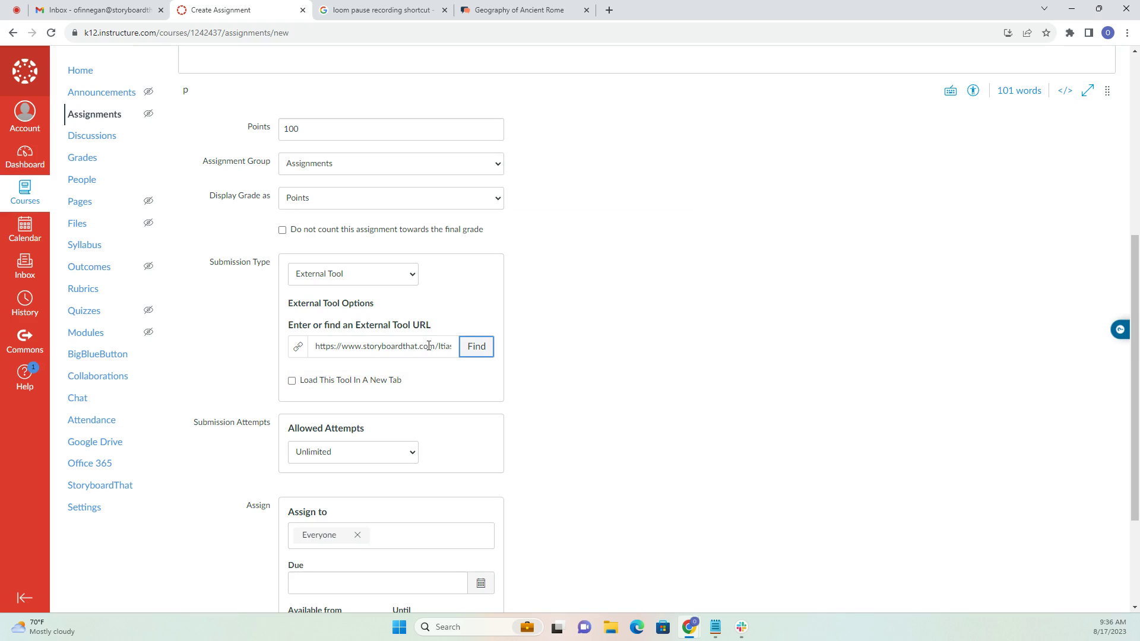
scroll(475, 377, down, 3)
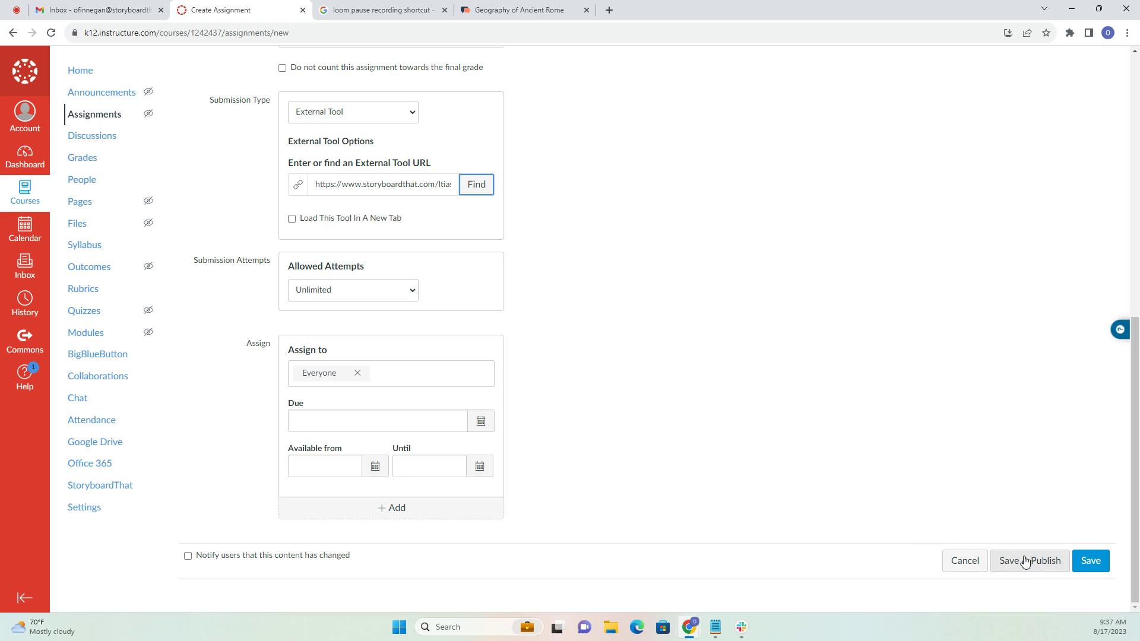
click(1025, 561)
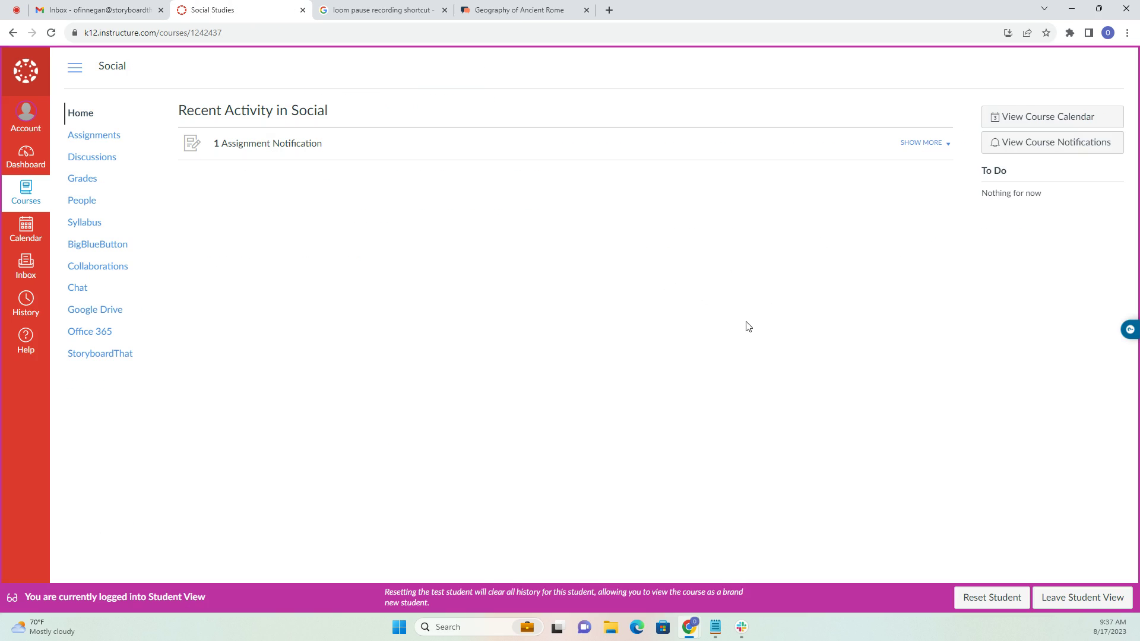
In Student View, open the Ancient Rome Storyboard That homework and scroll to the storyboard.
click(102, 142)
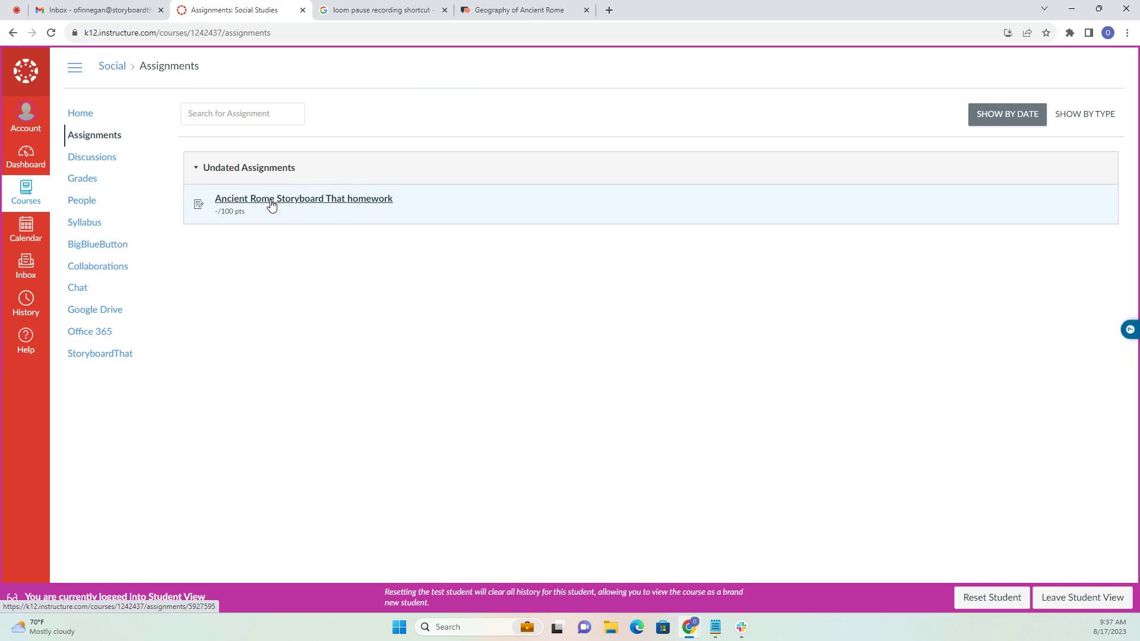
click(303, 205)
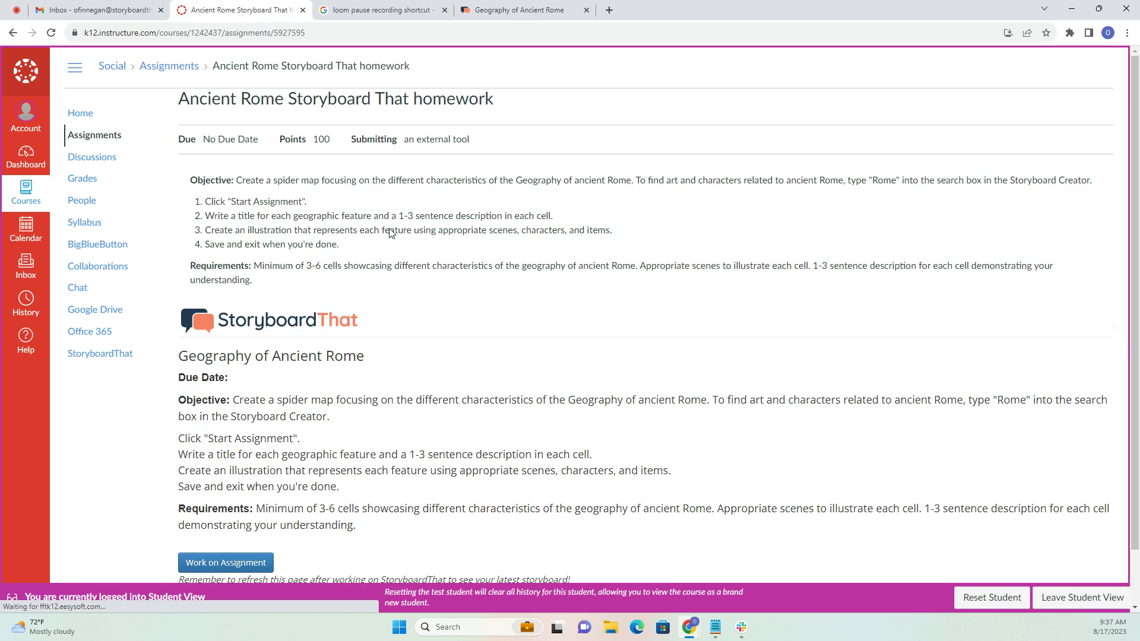
scroll(390, 233, down, 1)
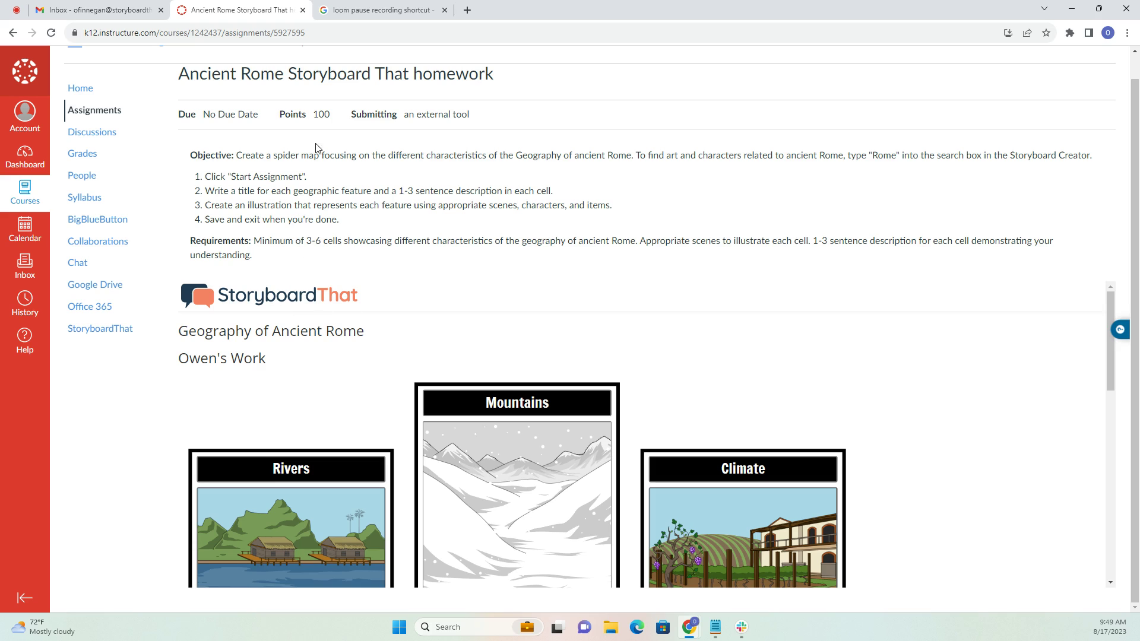
Review the embedded spider-map storyboard preview and submit the storyboard.
scroll(282, 330, down, 2)
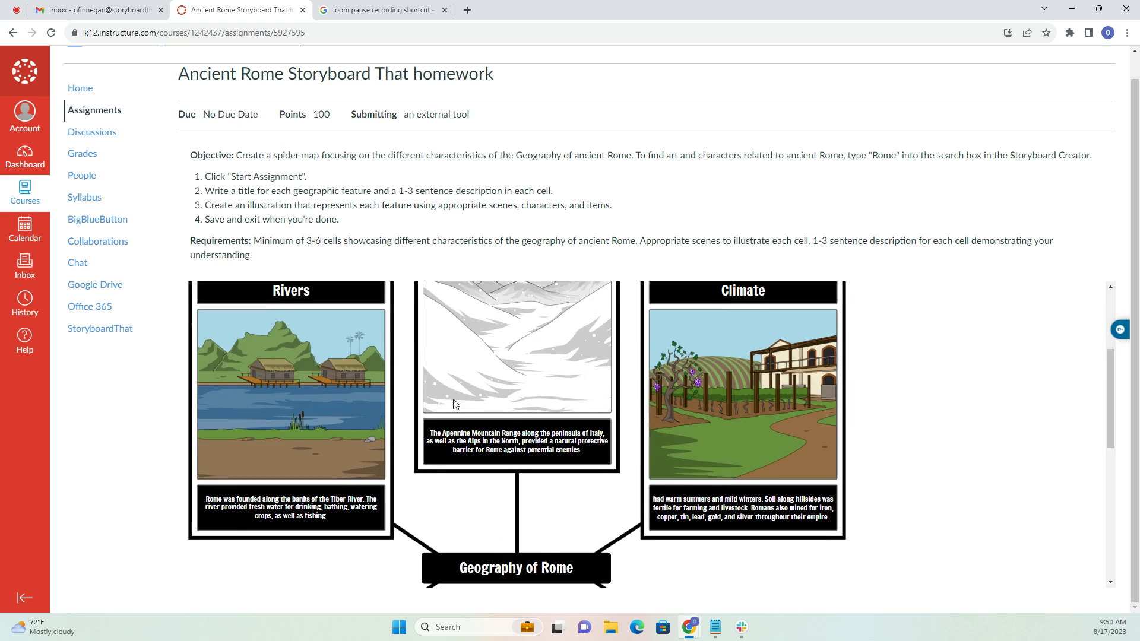
scroll(564, 450, down, 8)
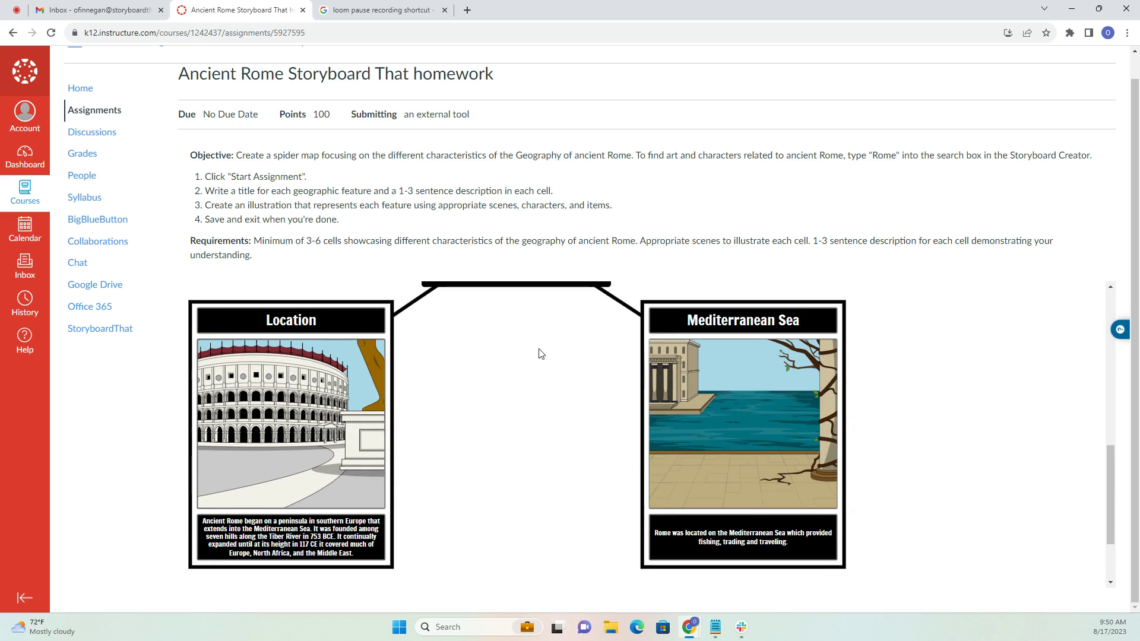
scroll(479, 331, down, 2)
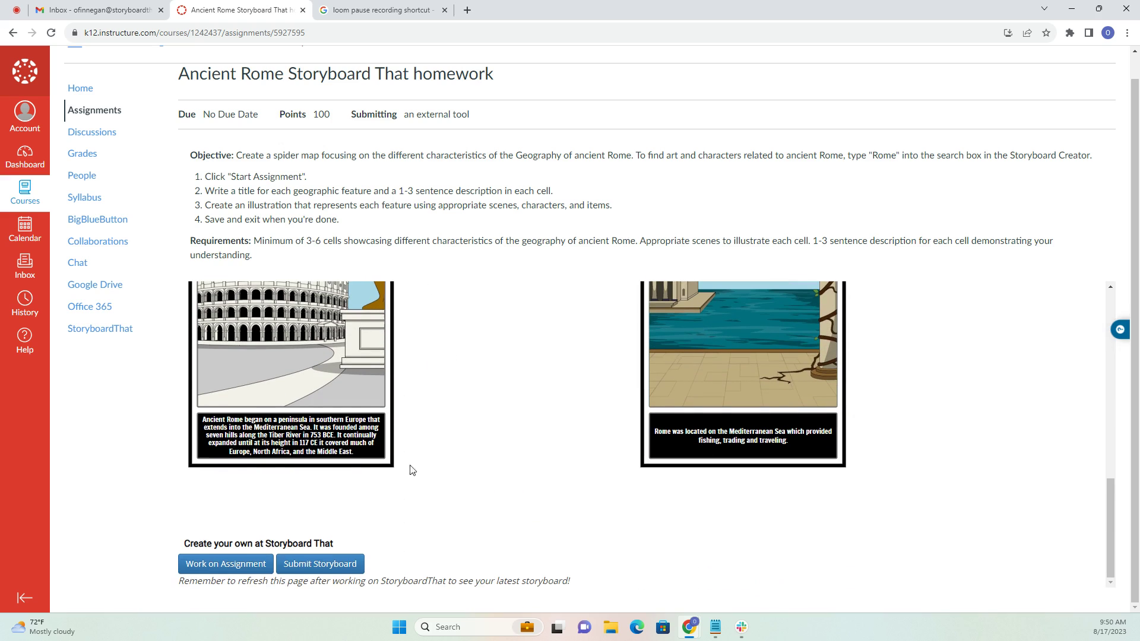
click(345, 566)
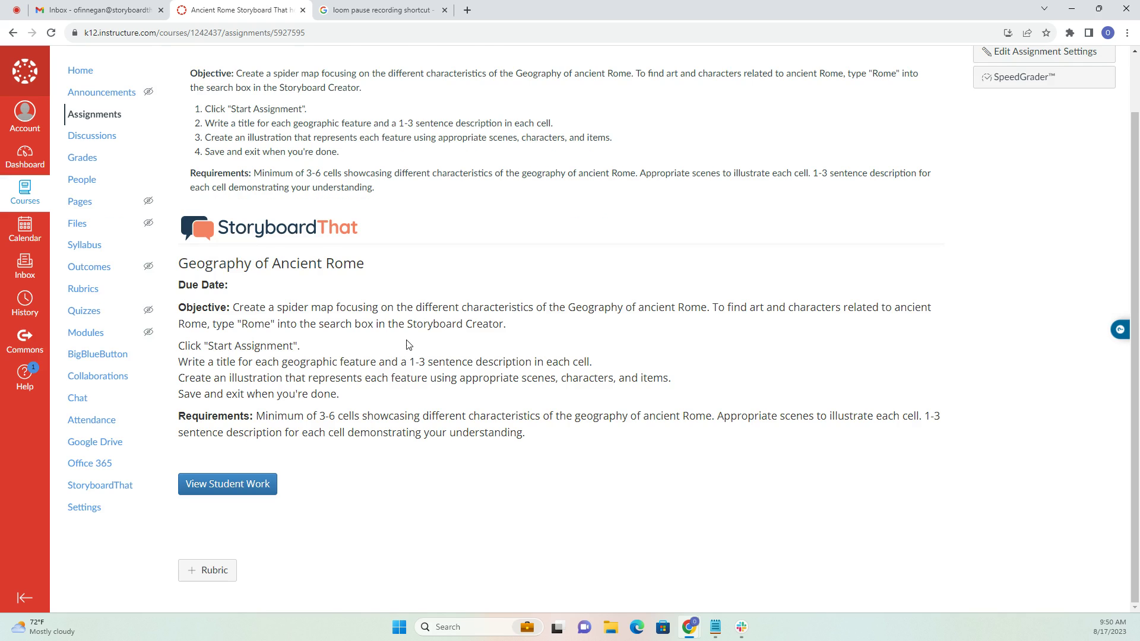
Open the student's work on the Storyboard That Geography of Ancient Rome dashboard.
scroll(406, 344, up, 1)
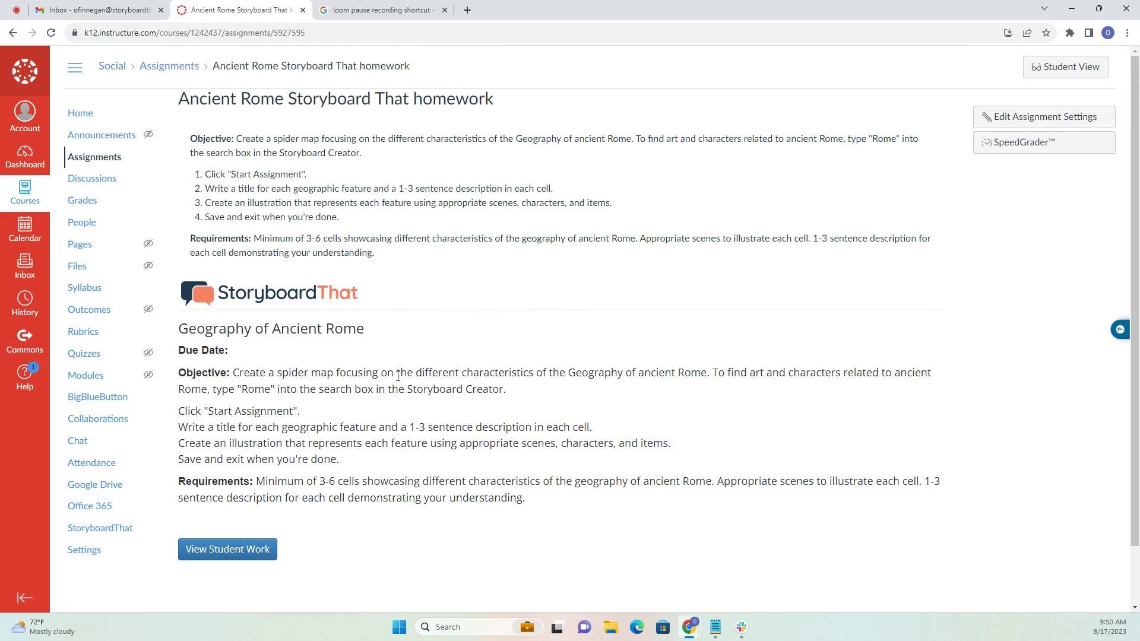
scroll(356, 412, down, 1)
click(224, 496)
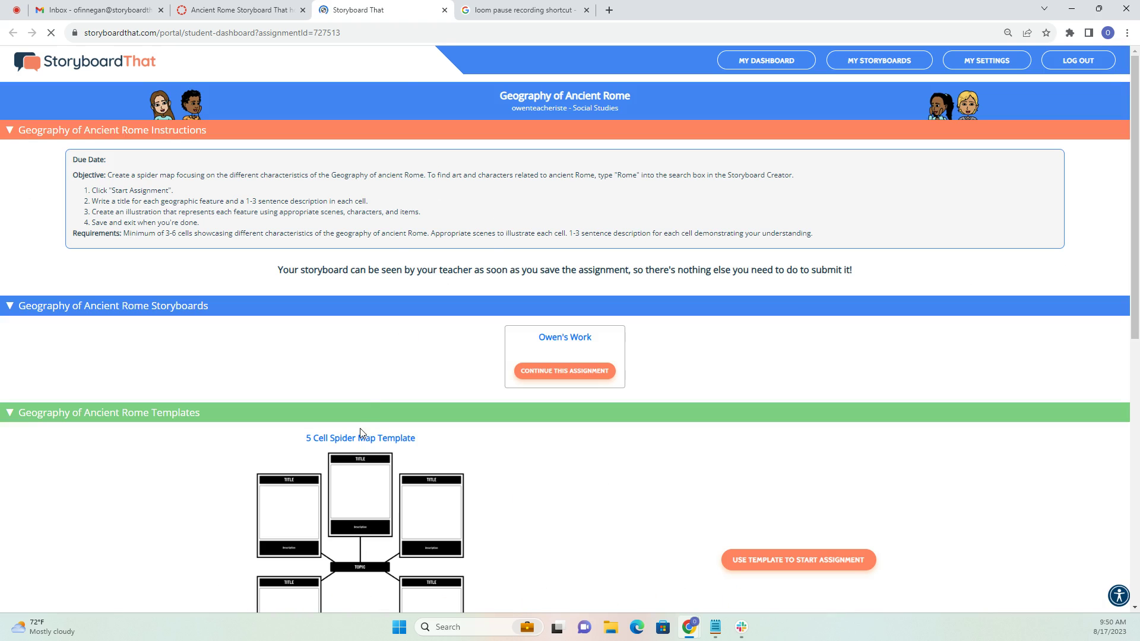
Close the Storyboard That dashboard tab to return to the Canvas assignment.
click(445, 10)
scroll(565, 410, up, 1)
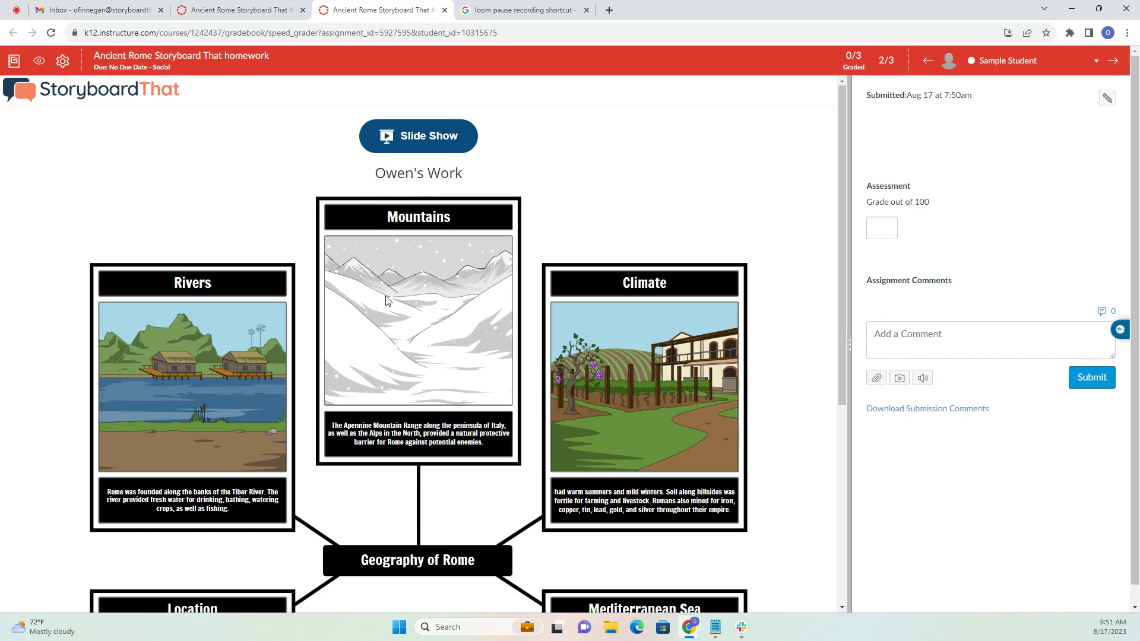
Review the student's spider map in SpeedGrader and enter a grade of 100 out of 100.
scroll(386, 300, down, 3)
scroll(389, 302, down, 1)
scroll(389, 305, up, 5)
scroll(478, 306, down, 4)
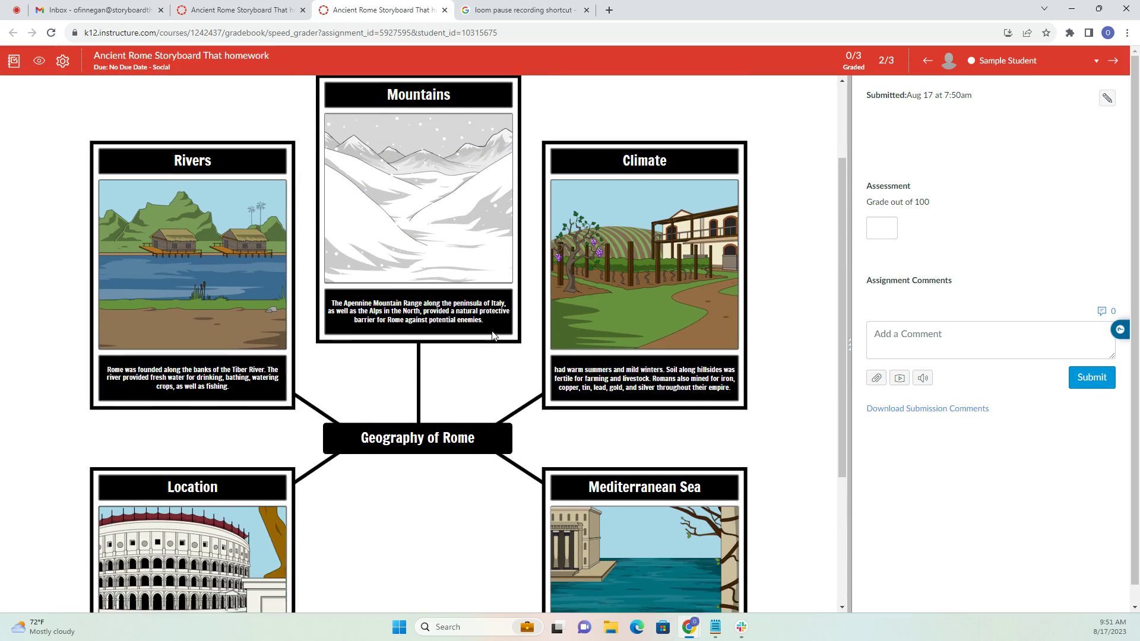
scroll(492, 337, down, 1)
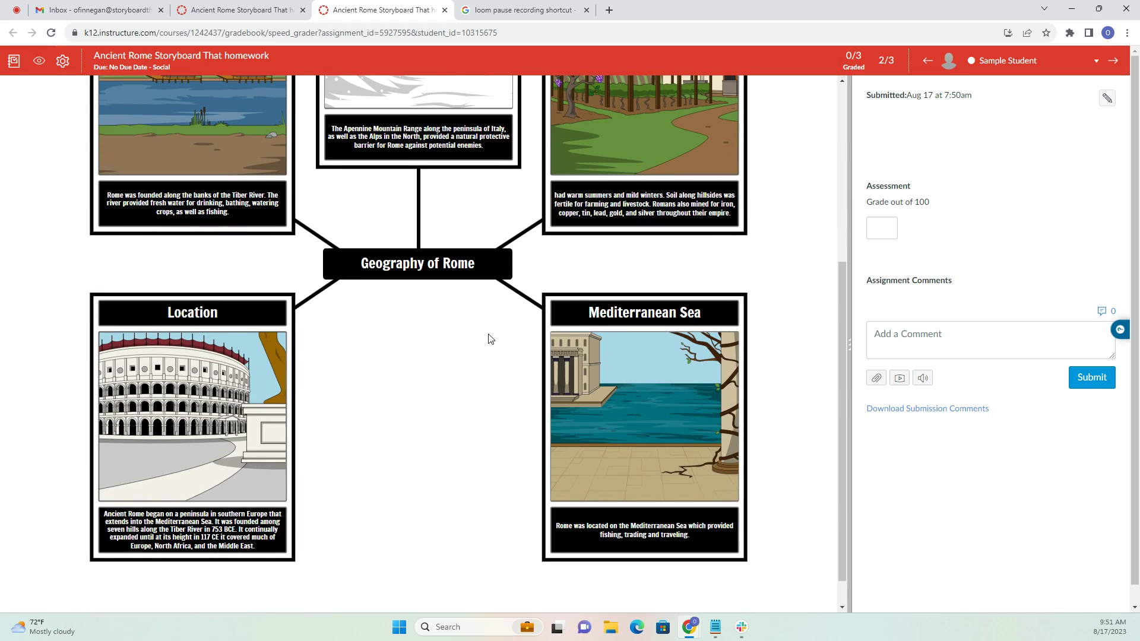
scroll(530, 363, up, 5)
scroll(495, 326, down, 1)
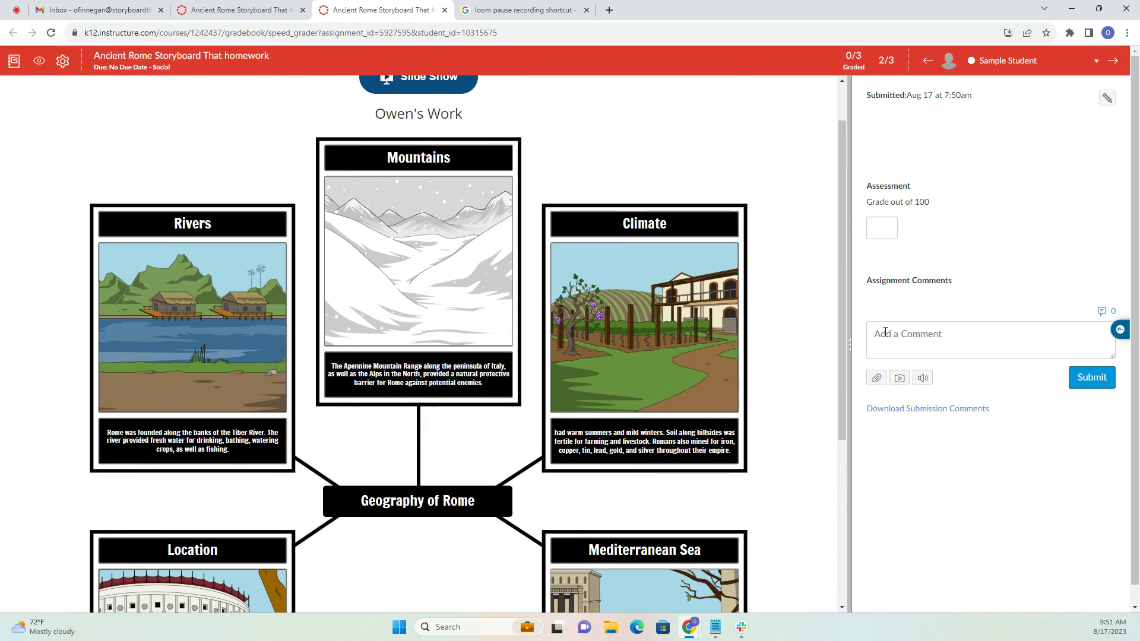
click(889, 229)
click(969, 337)
Post the comment 'Great job!' on the student's submission.
text(G)
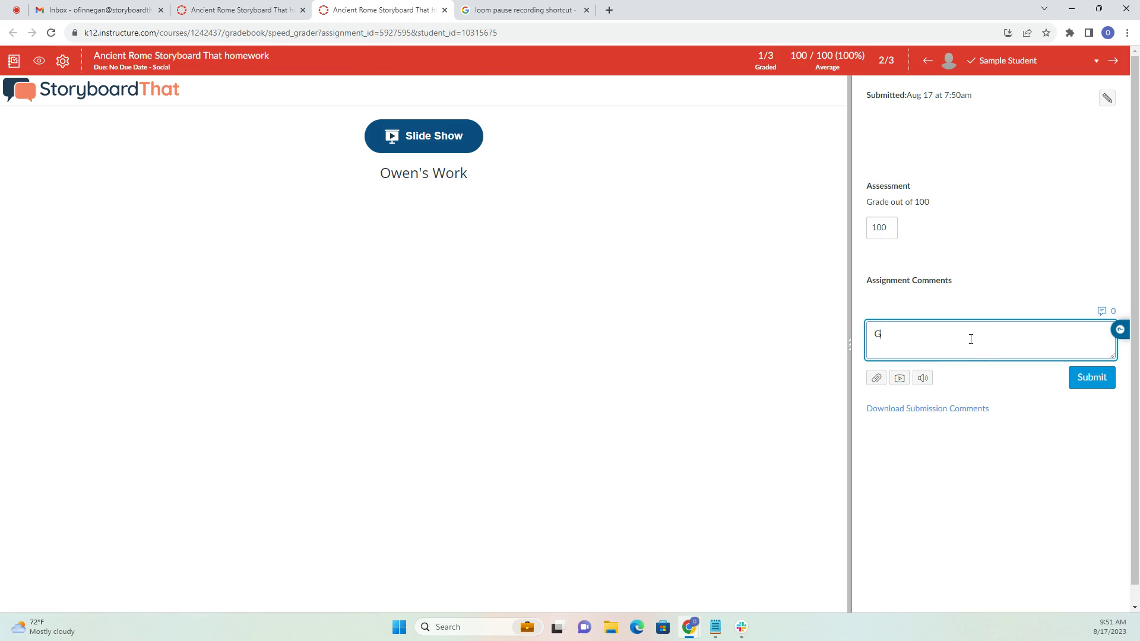
text(reat job!)
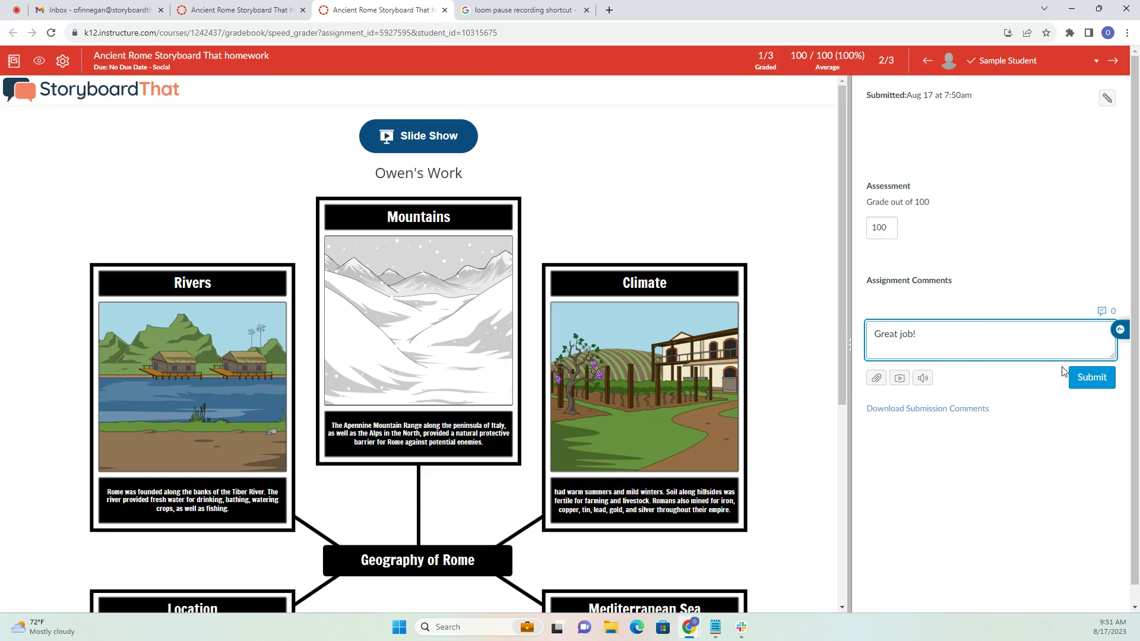
click(1079, 378)
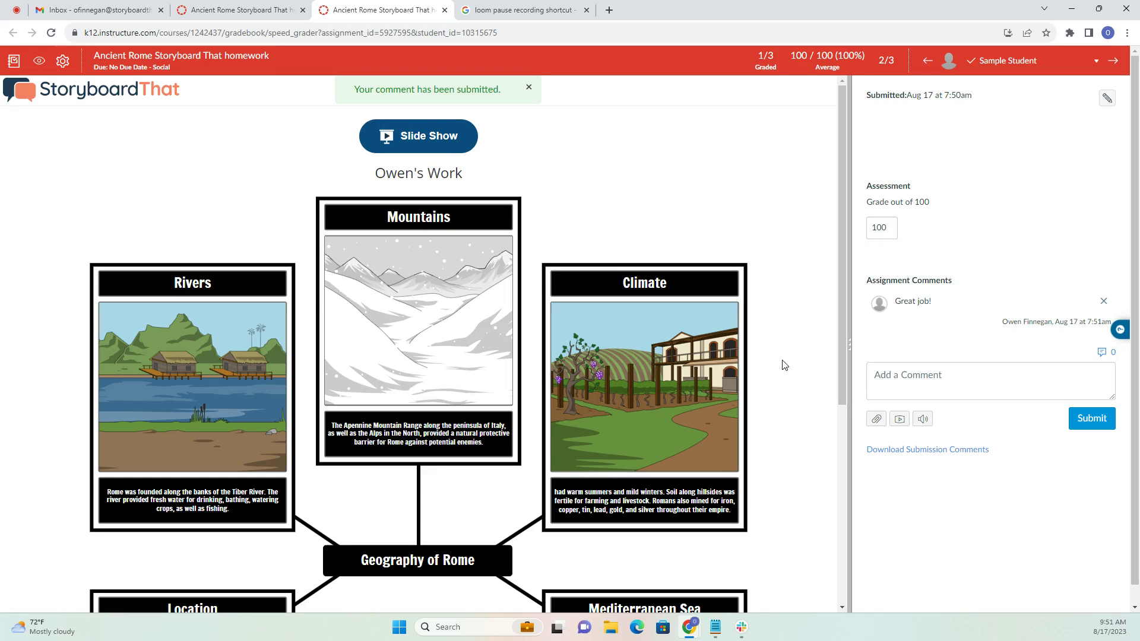
scroll(426, 262, down, 1)
scroll(415, 285, down, 5)
scroll(594, 342, up, 2)
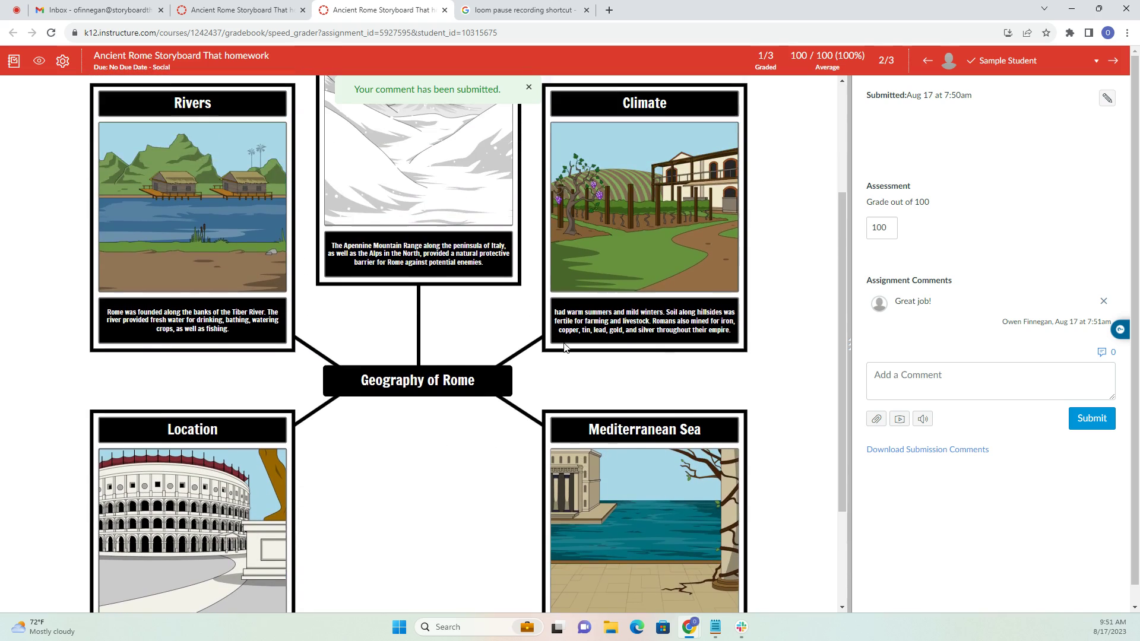
scroll(559, 258, up, 2)
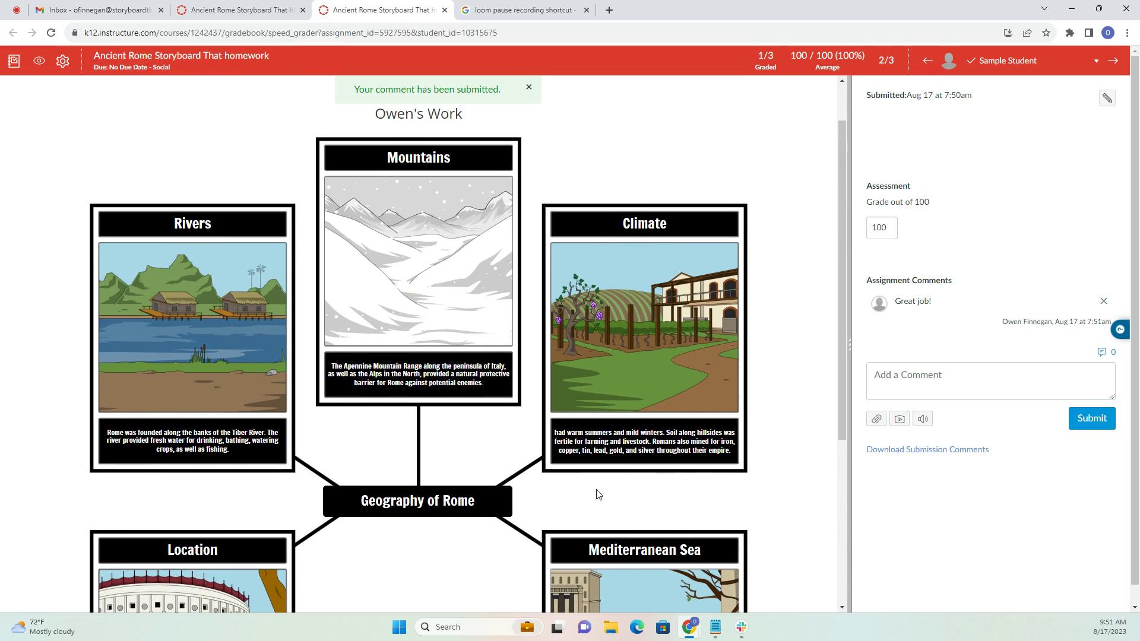
scroll(568, 345, up, 1)
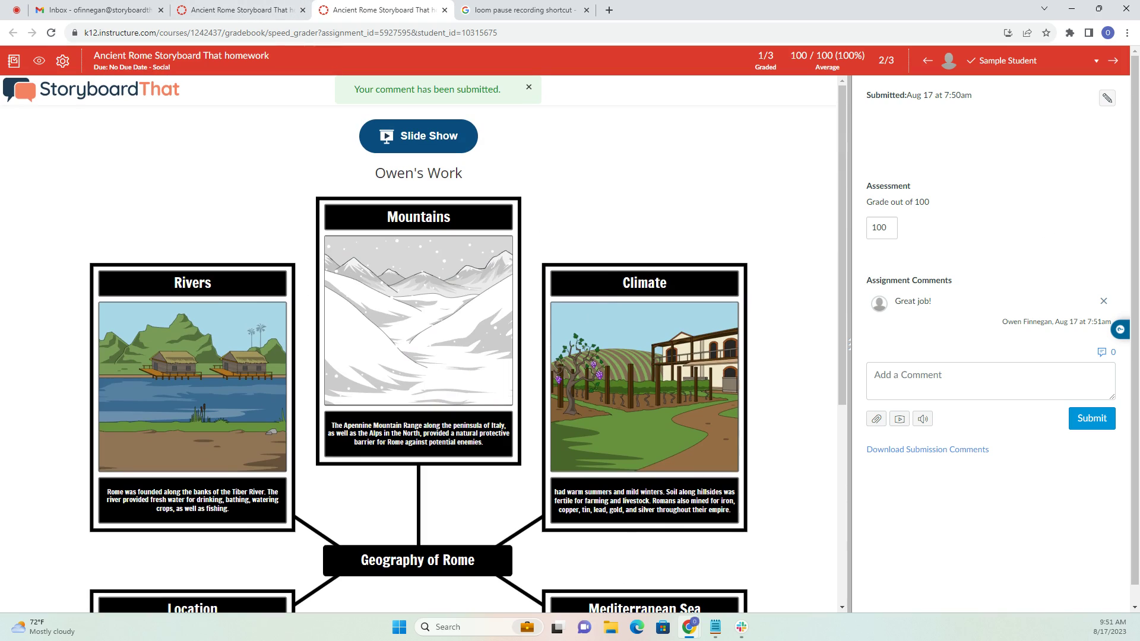